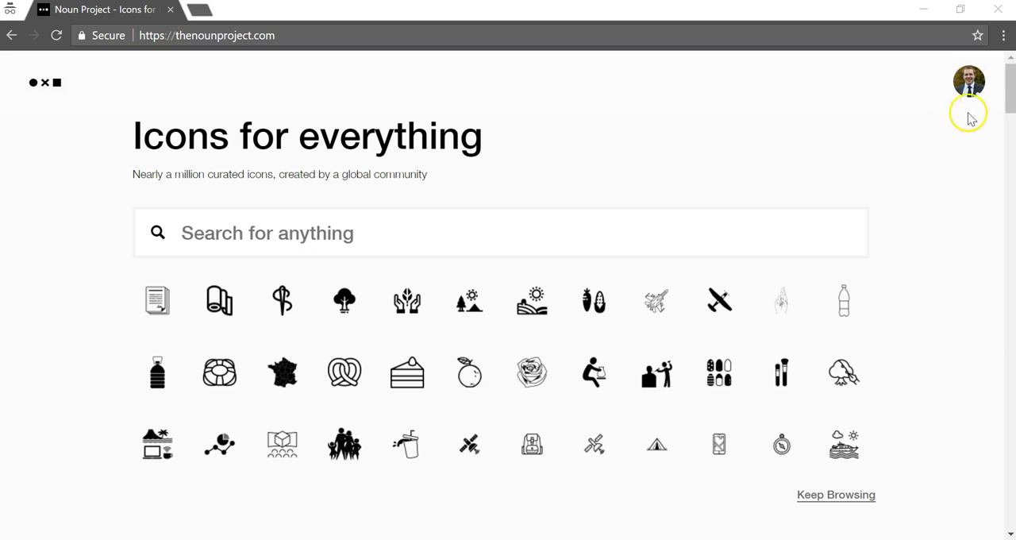
- Search the icon library for 'dog' from the search box
left_click(968, 81)
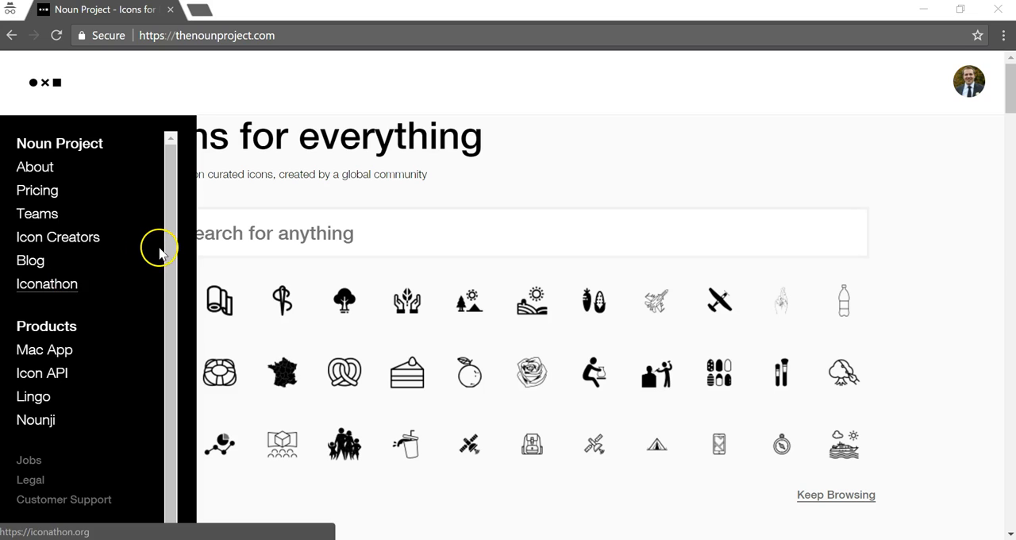
left_click(359, 231)
type("dog")
key("Return")
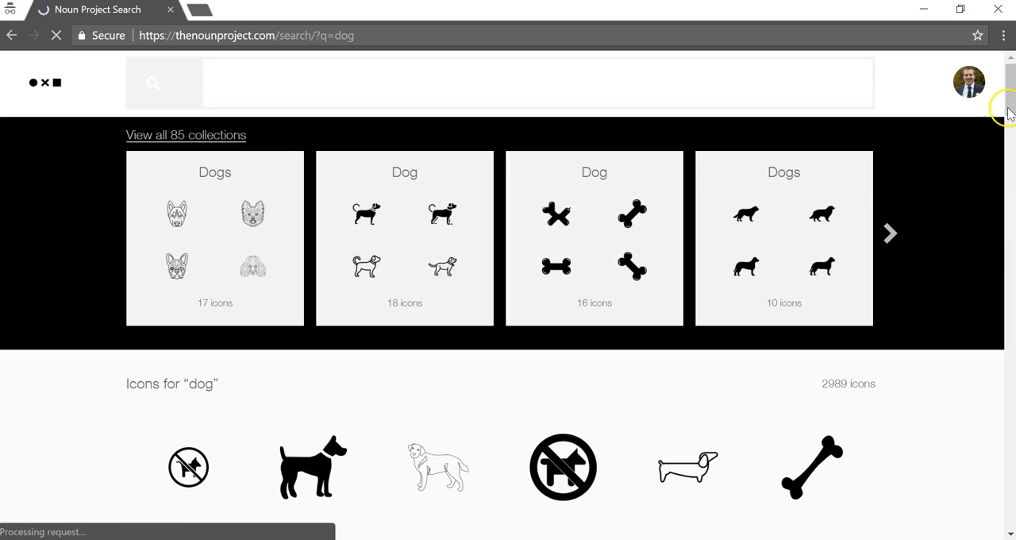
left_click_drag(1010, 87, 1007, 288)
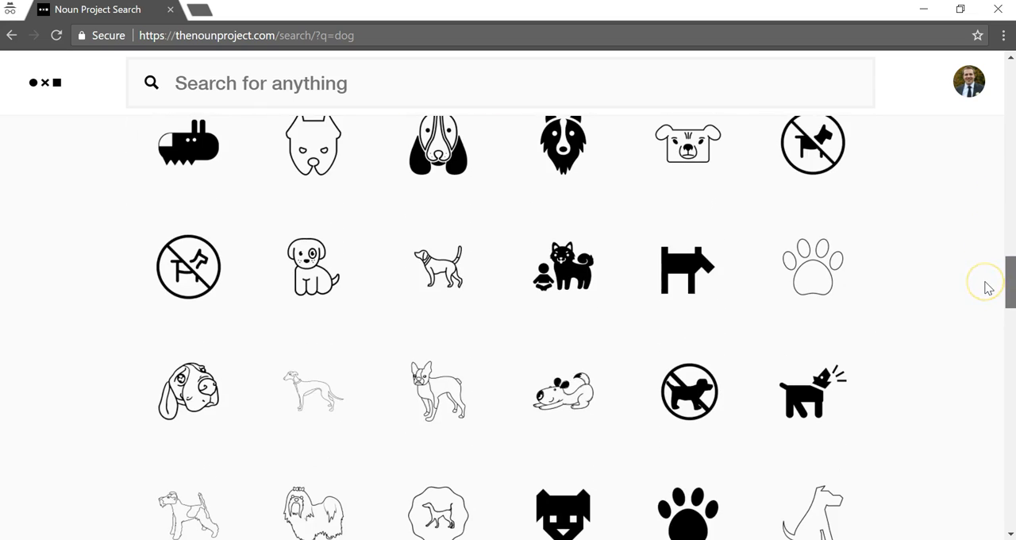
- Preview the Hunting Dog icon, set its colour back to black, and return to the homepage
left_click(439, 267)
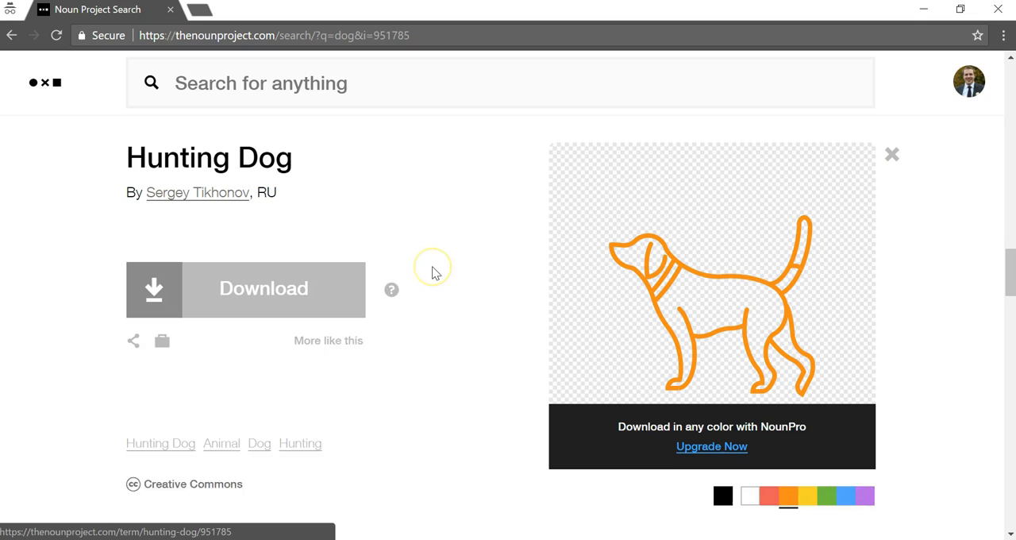
left_click(795, 485)
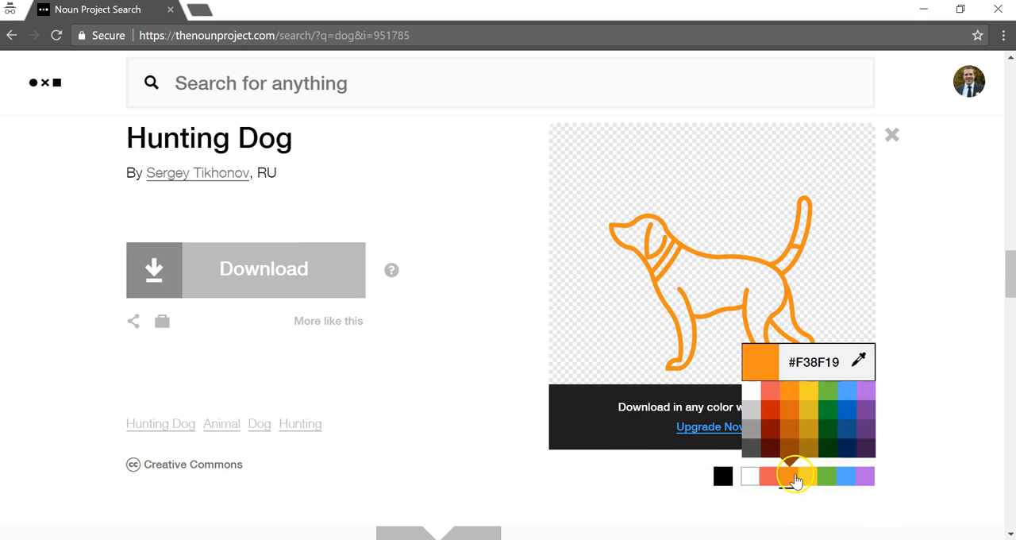
left_click(795, 479)
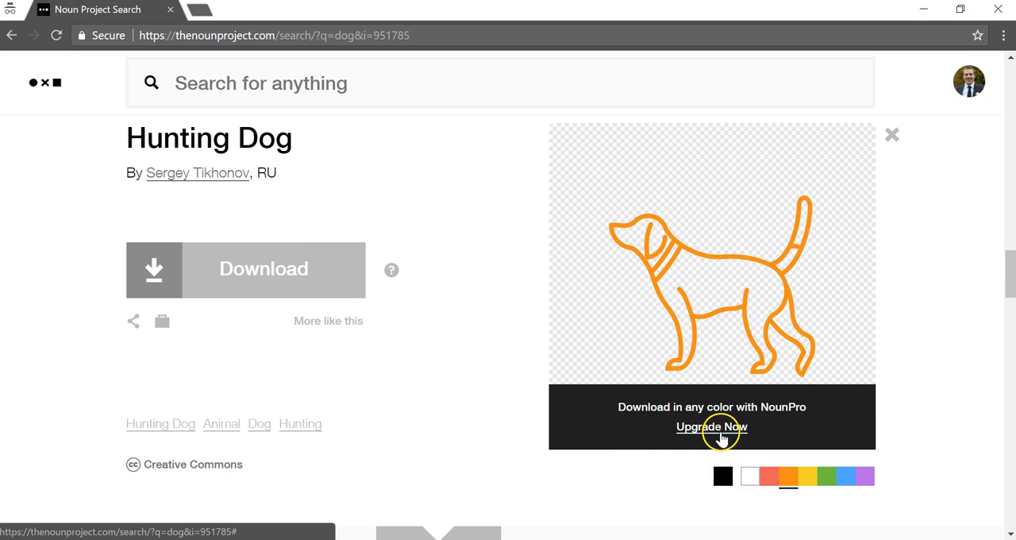
left_click(723, 477)
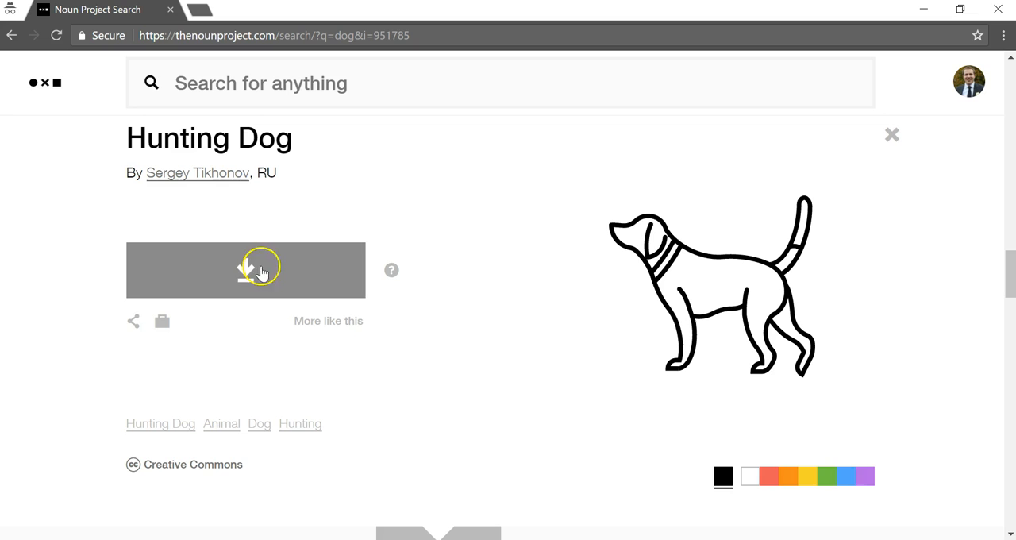
left_click(11, 35)
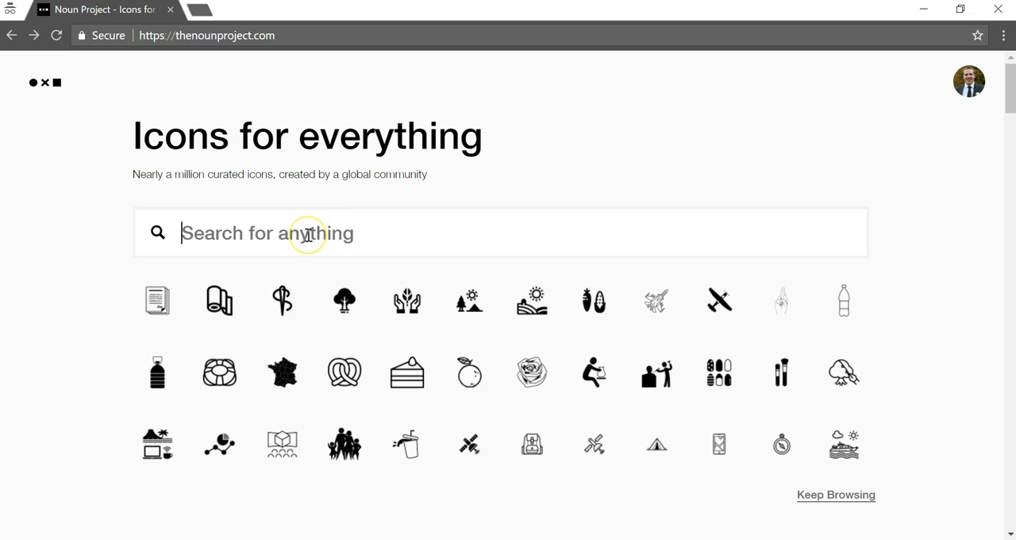
type("wal")
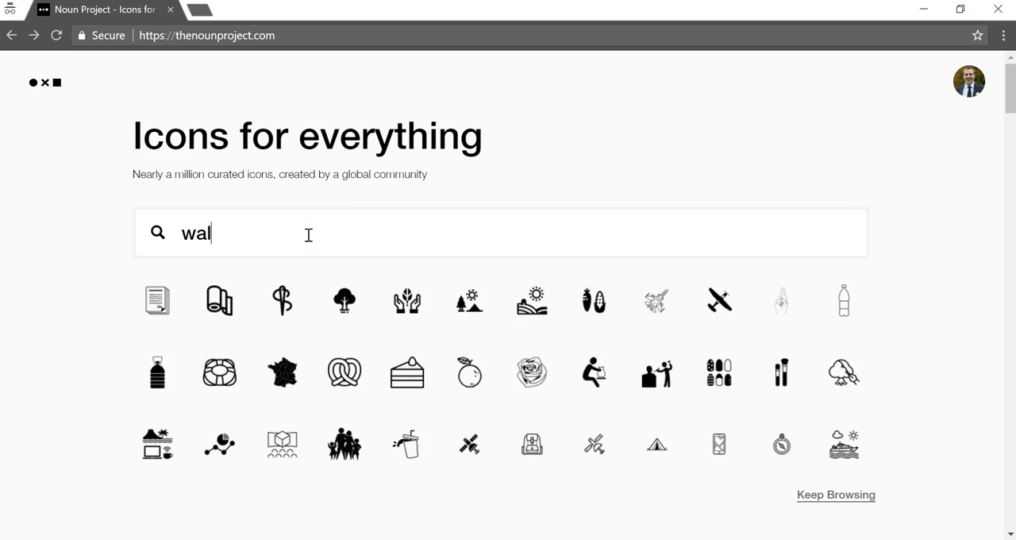
type("let")
- Search the icon library for 'wallet'
key("Return")
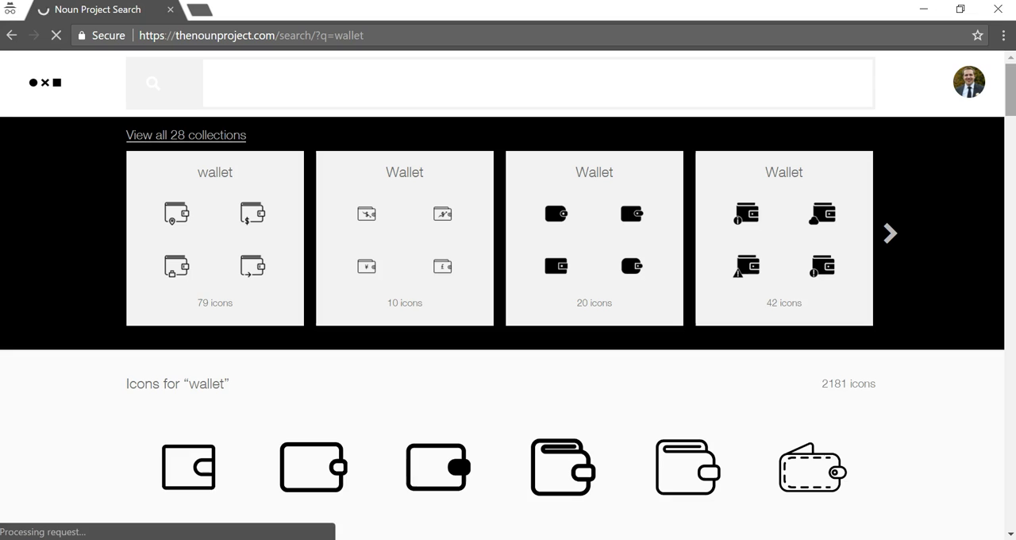
left_click_drag(1010, 92, 1007, 222)
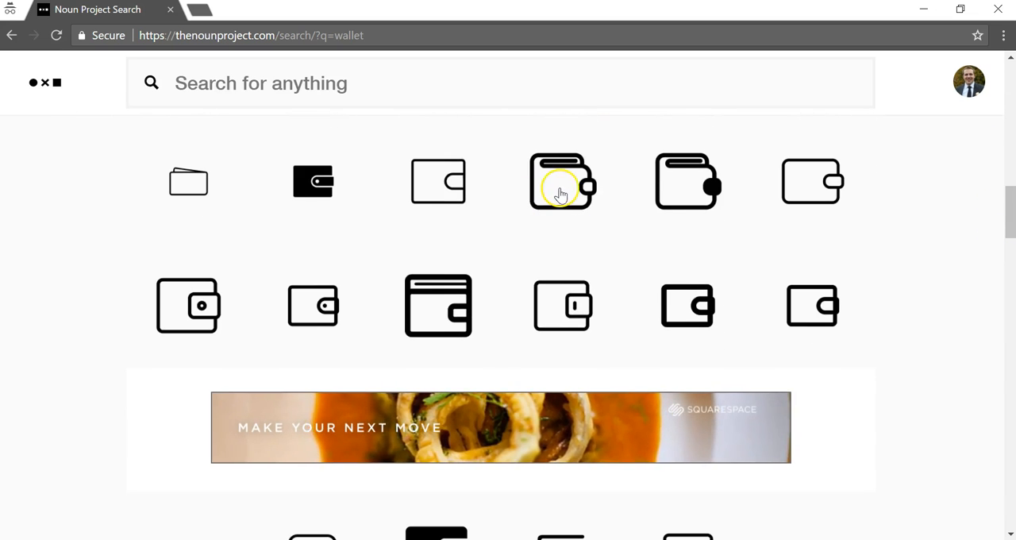
- Preview the Wallet icon, try red and black, then settle on green (#70C041) with custom colour choices shown
left_click(561, 193)
scroll(714, 309, "down", 1)
left_click(766, 477)
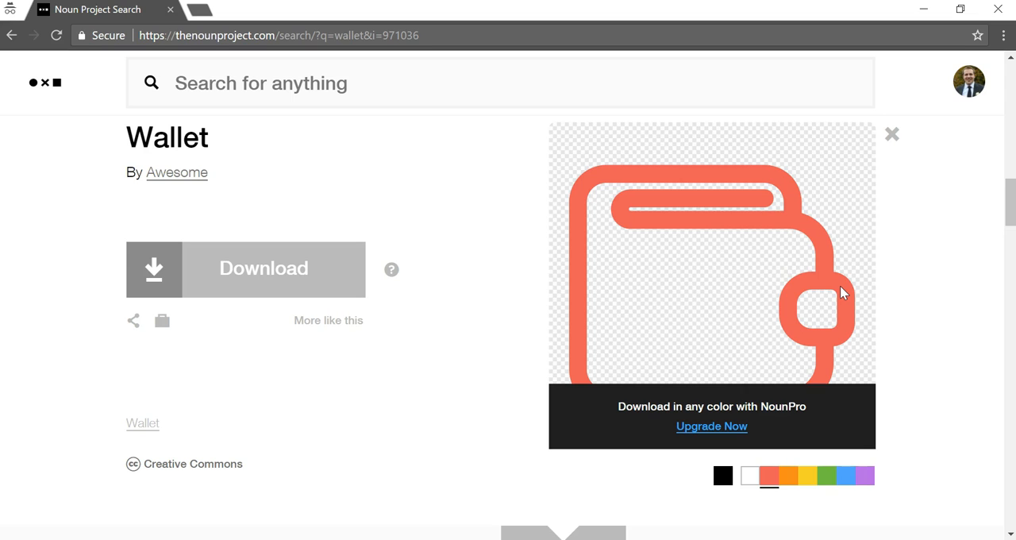
left_click(723, 476)
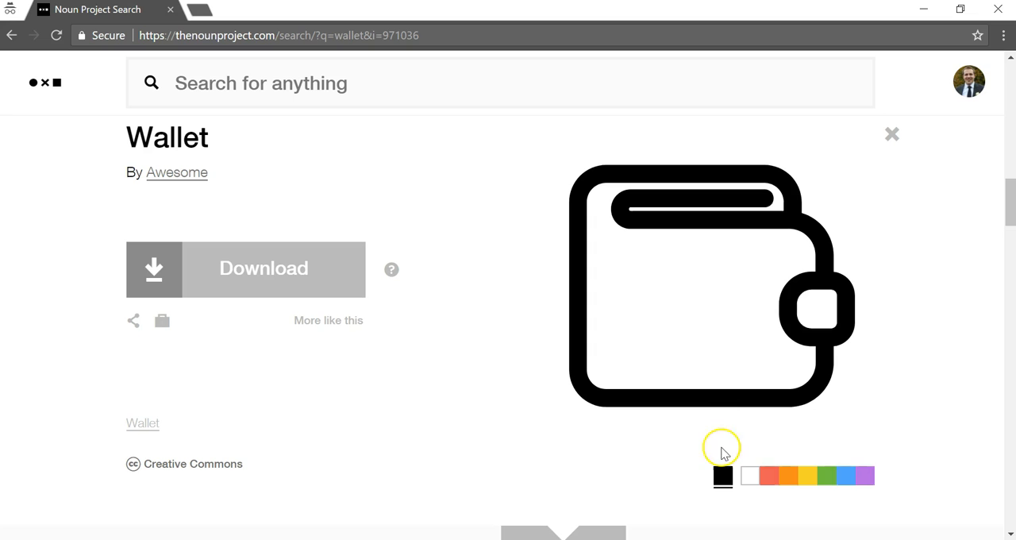
left_click(826, 476)
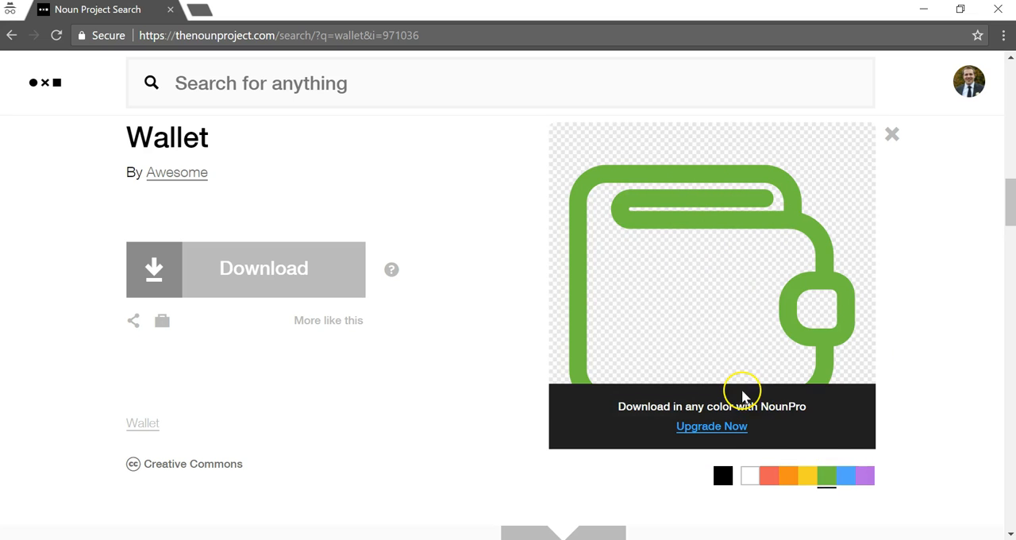
left_click(826, 475)
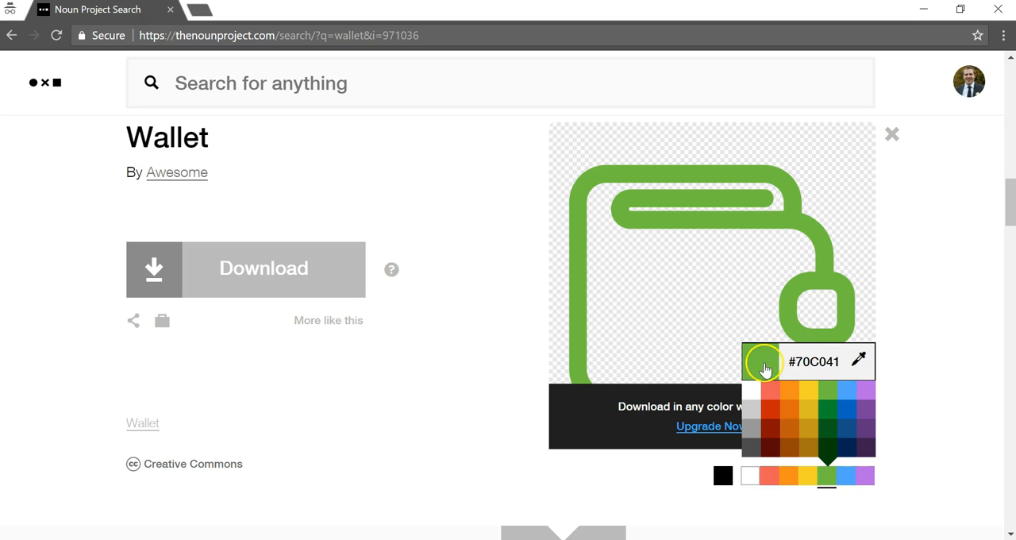
- Recolour the Wallet icon a custom dusty pink (RGB 169, 88, 117) via the Windows Color dialog
left_click(859, 361)
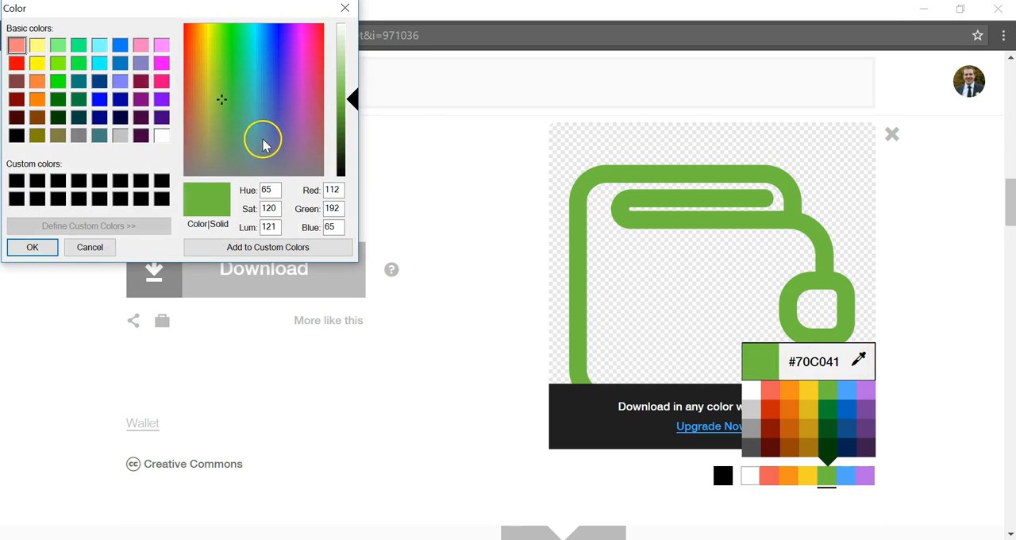
mouse_move(221, 101)
left_mouse_down()
mouse_move(230, 143)
mouse_move(316, 129)
left_mouse_up()
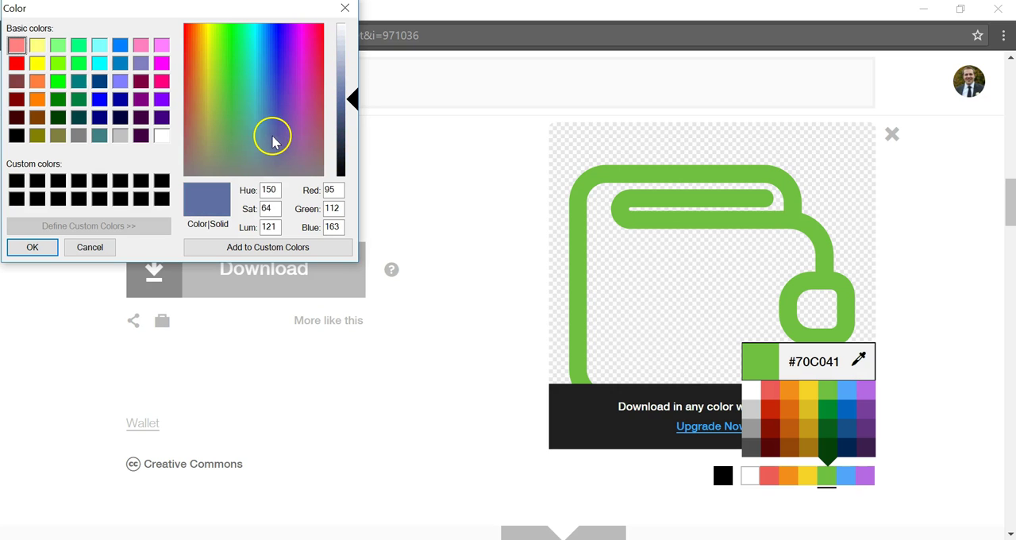
left_click(32, 247)
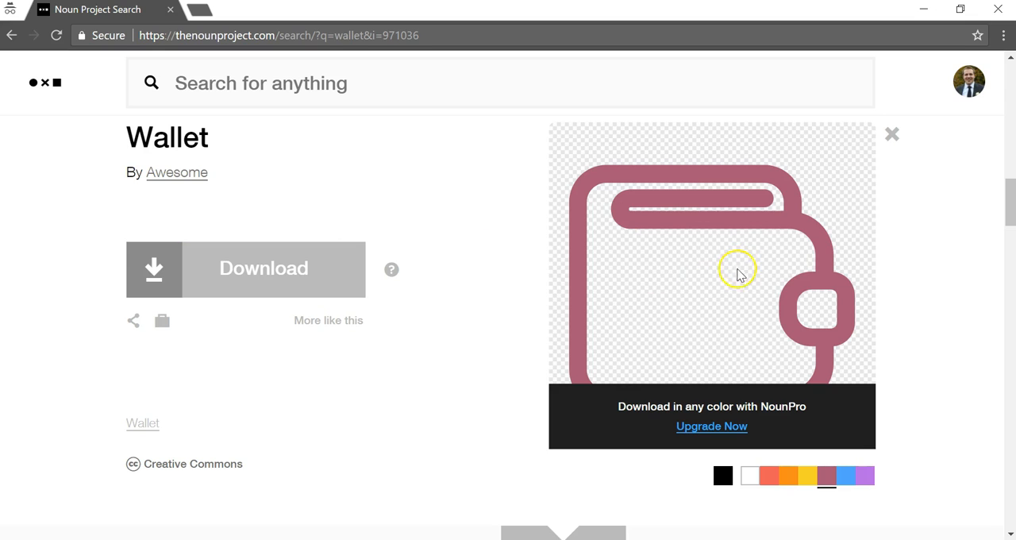
- Show the NounPro upgrade page with $39.99 yearly or $9.99 monthly billing
left_click(727, 428)
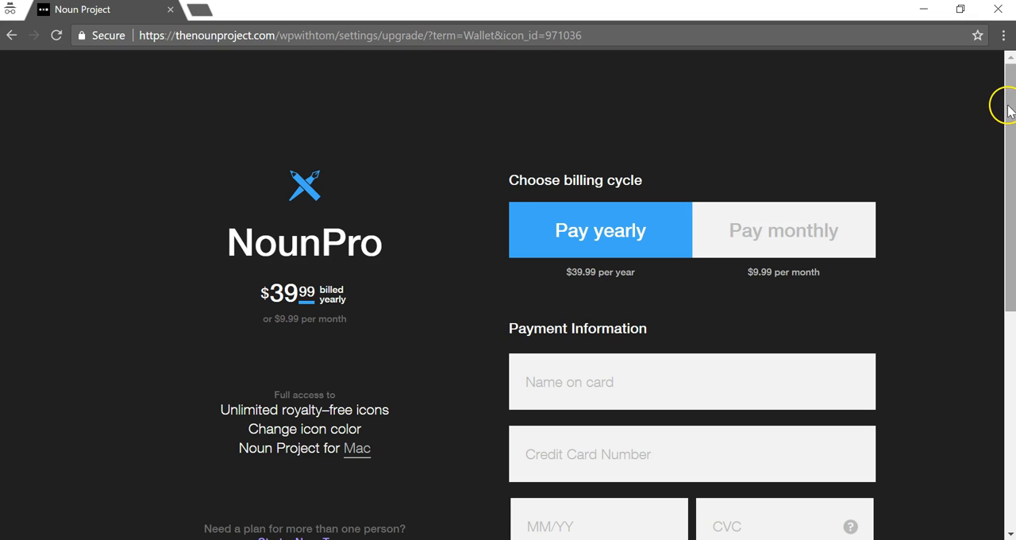
mouse_move(1010, 111)
left_mouse_down()
mouse_move(1007, 168)
mouse_move(1006, 80)
left_mouse_up()
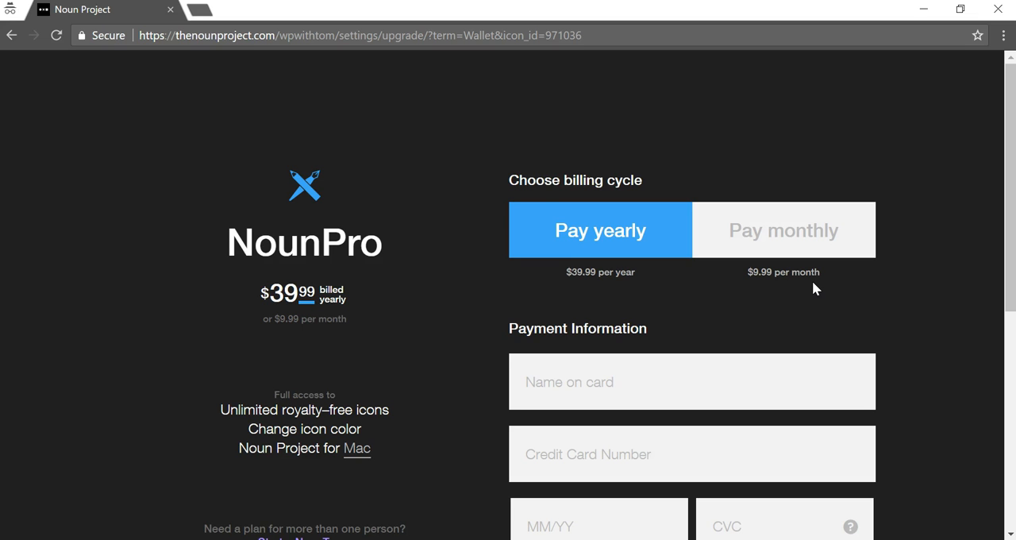
- Return to the wallet search results with the pink Wallet icon still open
left_click(11, 35)
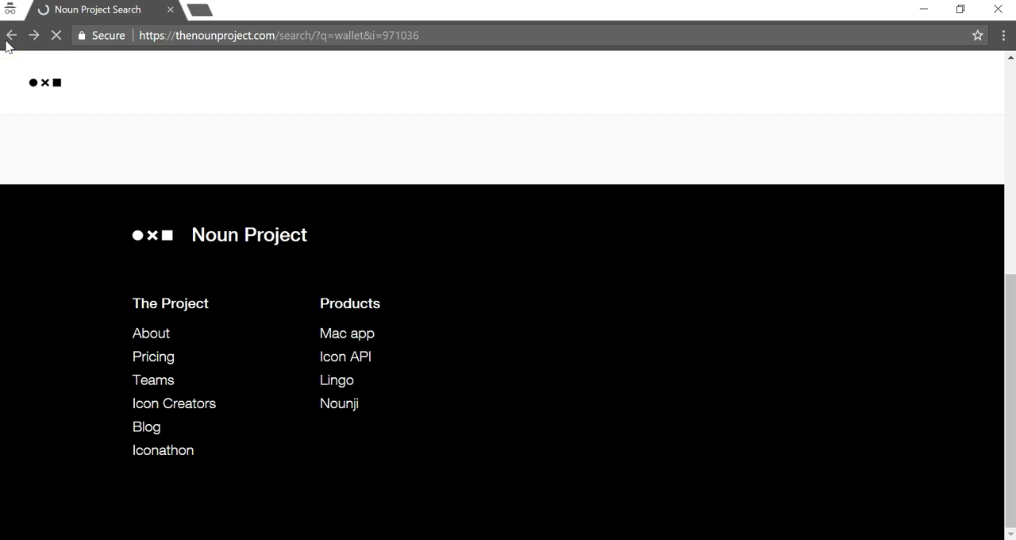